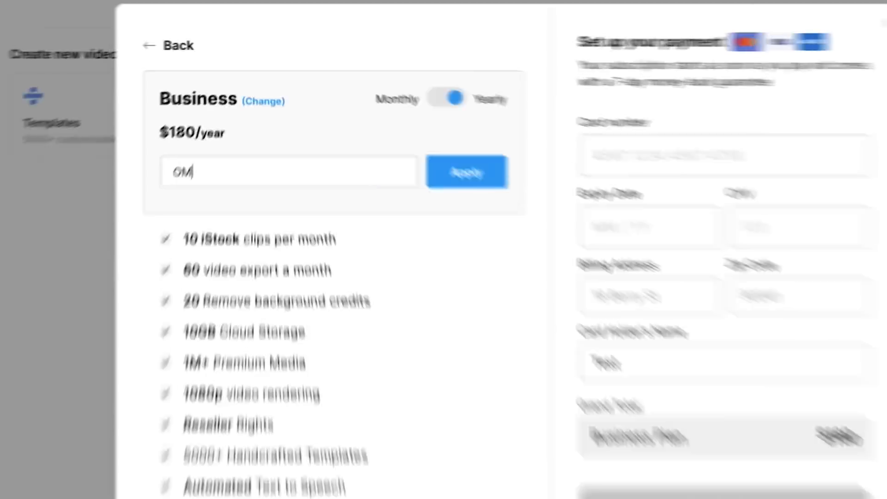
Enter the discount code OM25 for the yearly Business plan.
{"action": "type", "text": "25"}
{"action": "left_click", "coordinate": [684, 300]}
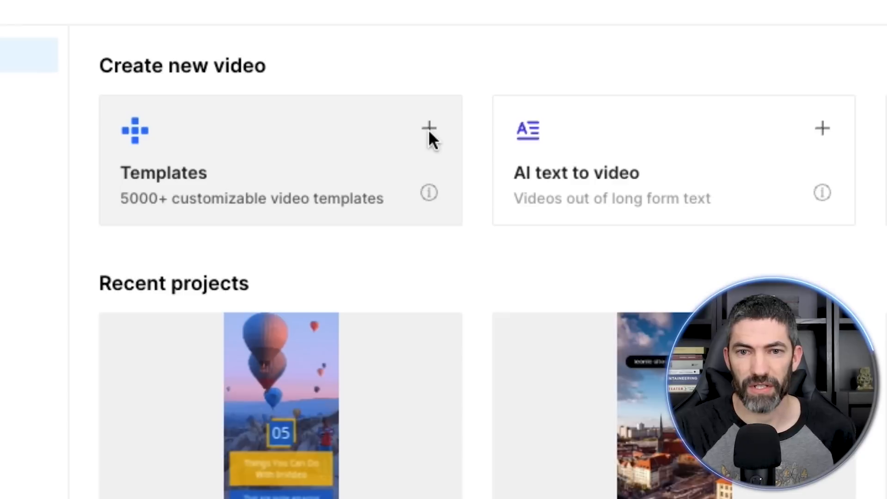
Browse the ready-made video templates and scrub through a portrait template's timeline in the editor.
{"action": "left_click", "coordinate": [304, 102]}
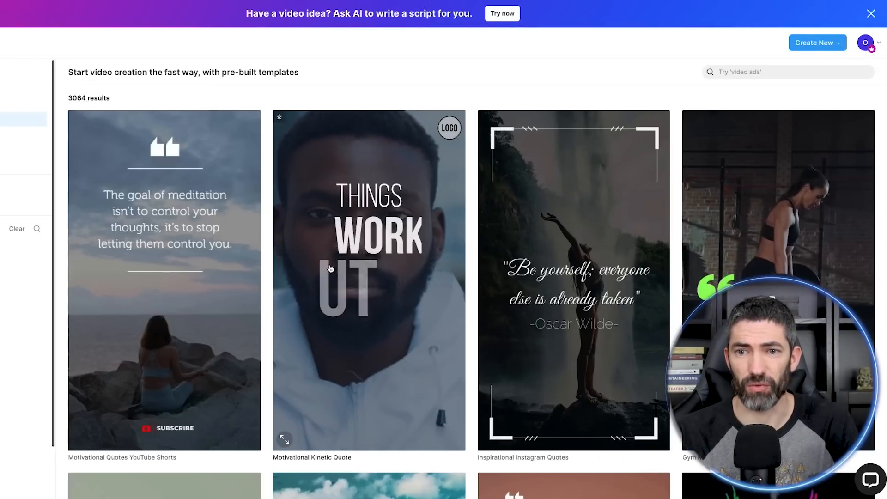
{"action": "scroll", "coordinate": [467, 284], "scroll_direction": "down", "scroll_amount": 20}
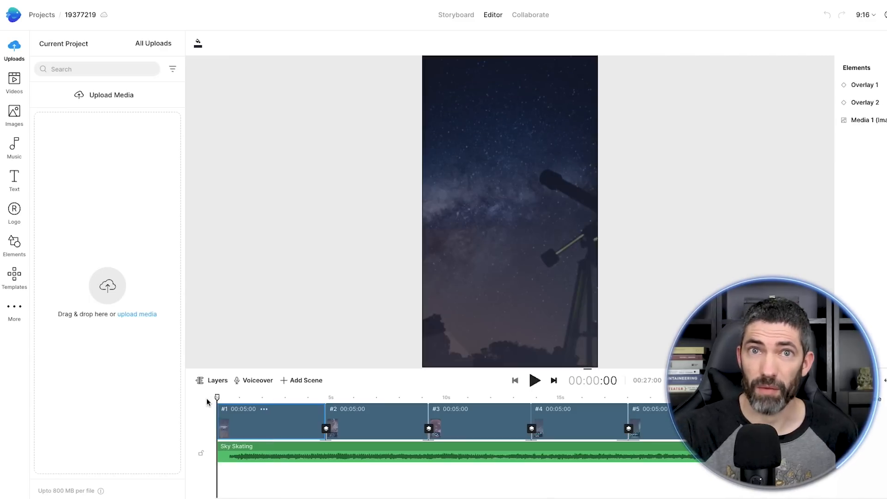
{"action": "left_click_drag", "start_coordinate": [207, 397], "coordinate": [486, 391]}
Start a blank 9:16 project and place article.png on its empty timeline.
{"action": "left_click", "coordinate": [472, 315]}
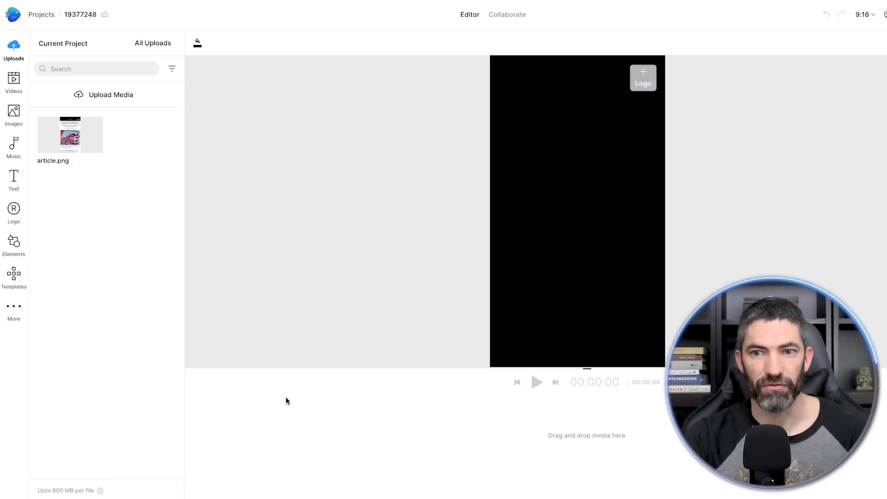
{"action": "left_click_drag", "start_coordinate": [89, 140], "coordinate": [328, 472]}
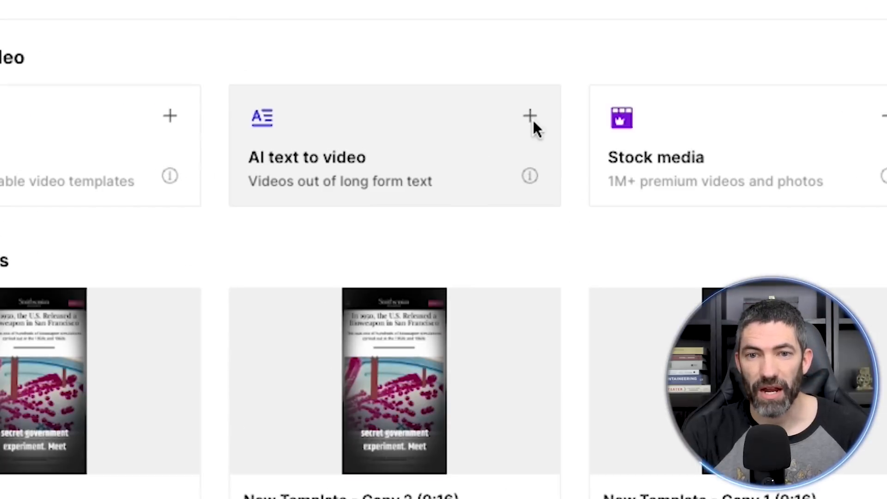
Start an AI text to video project in Portrait aspect ratio with the Interesting Historical Facts template.
{"action": "left_click", "coordinate": [458, 91]}
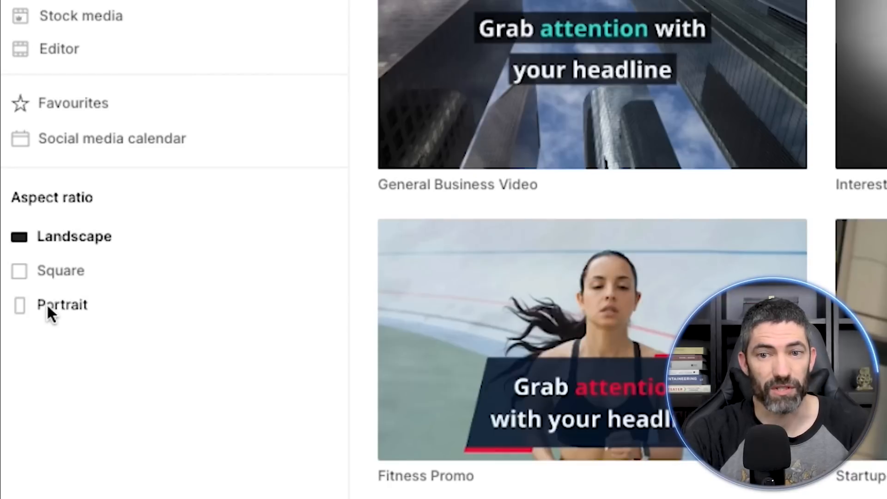
{"action": "left_click", "coordinate": [48, 306]}
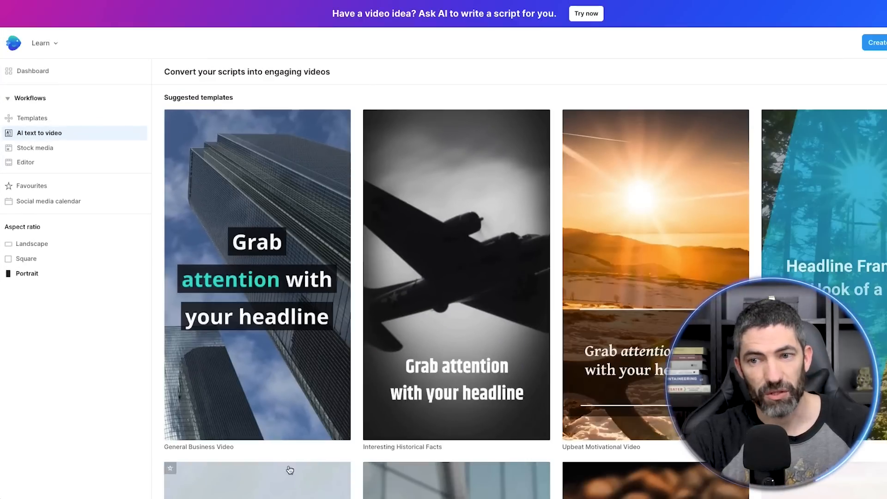
{"action": "left_click", "coordinate": [439, 350]}
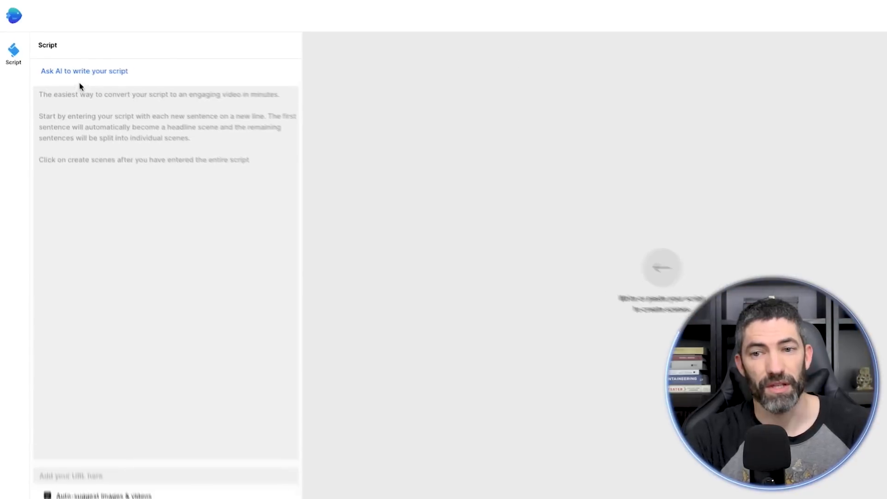
Paste the Operation Sea-Spray script and start "A classified operation by the U.S. Navy back in 1950." on its own line.
{"action": "left_click", "coordinate": [79, 85]}
{"action": "key", "text": "ctrl+v"}
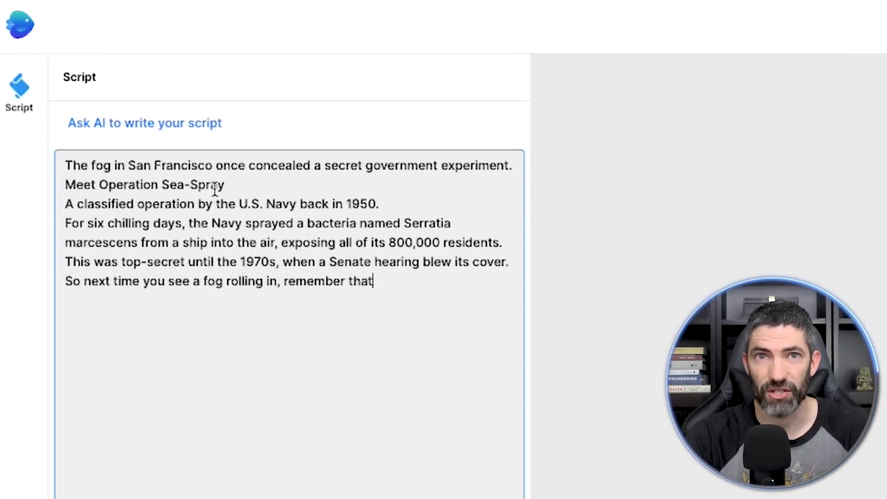
{"action": "left_click", "coordinate": [65, 203]}
{"action": "key", "text": "BackSpace"}
{"action": "key", "text": "Return"}
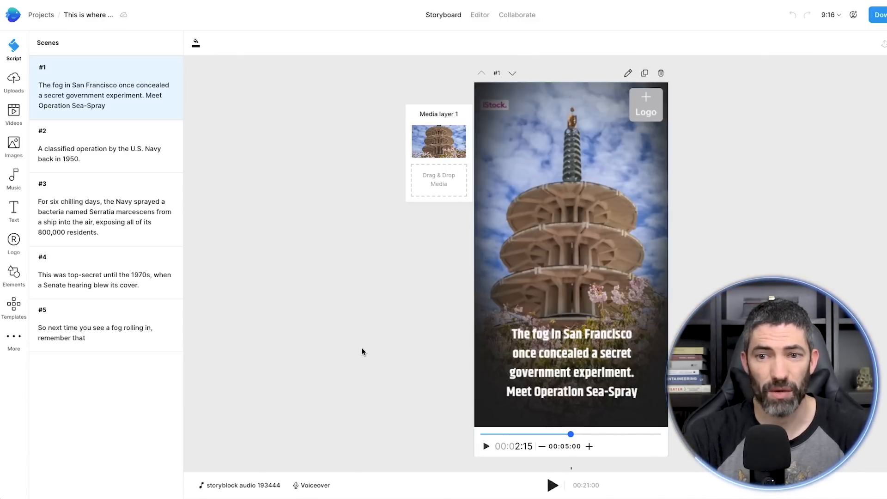
Review generated scenes 2 and 4 in the storyboard and return to scene 1.
{"action": "left_click", "coordinate": [84, 141]}
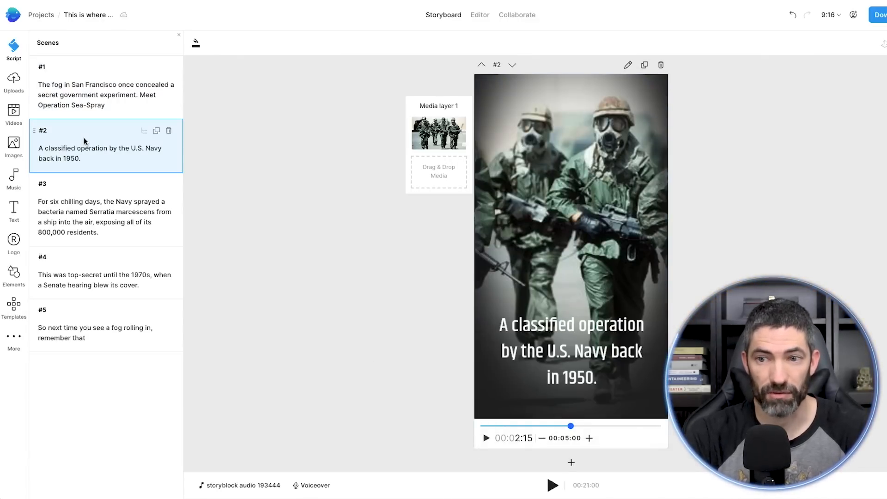
{"action": "left_click", "coordinate": [95, 257]}
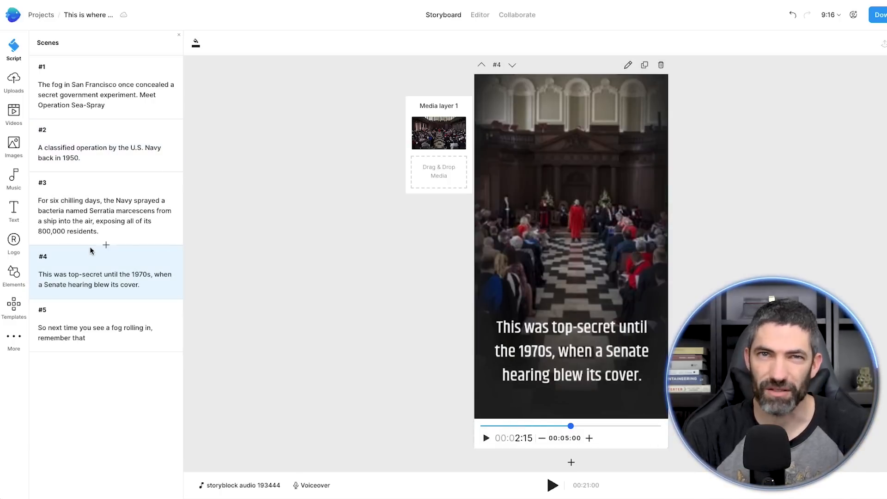
{"action": "left_click", "coordinate": [104, 66]}
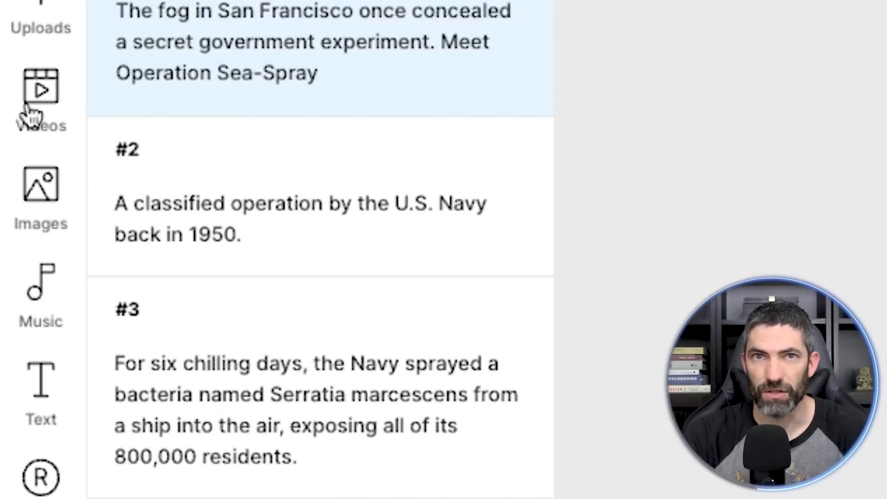
Search the stock videos for "San Francisco".
{"action": "left_click", "coordinate": [27, 107]}
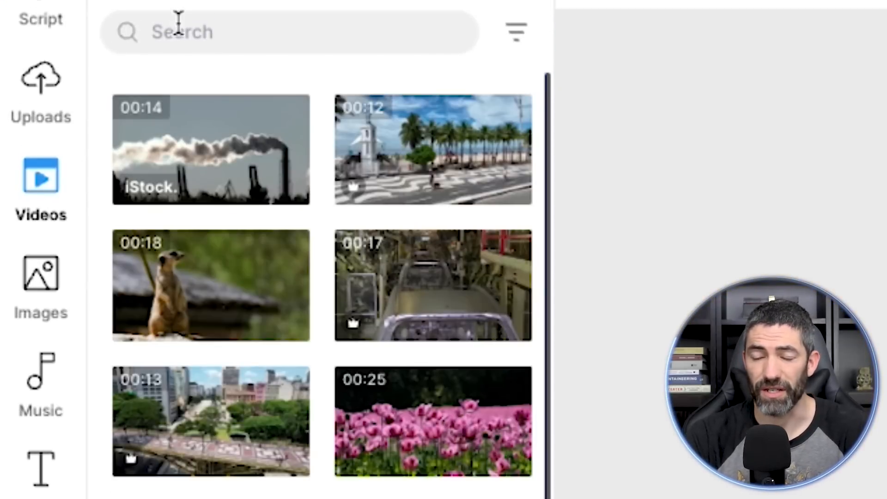
{"action": "left_click", "coordinate": [177, 30]}
{"action": "type", "text": "San Francisco"}
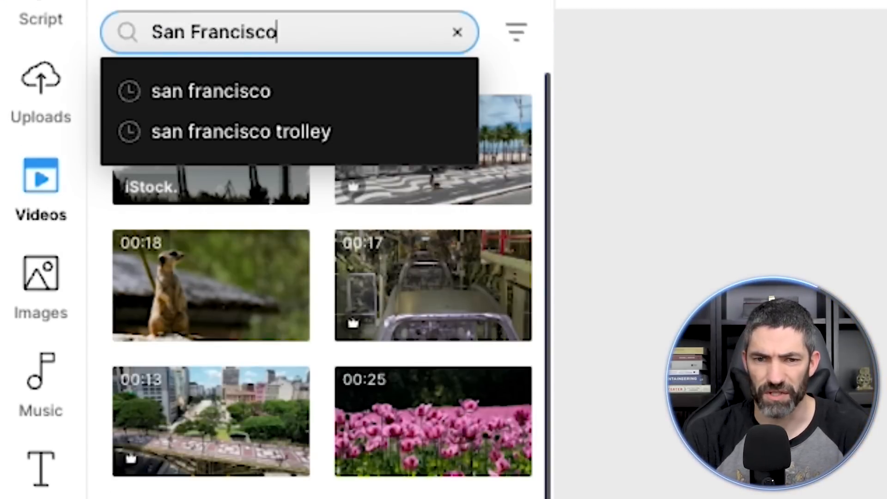
{"action": "key", "text": "Return"}
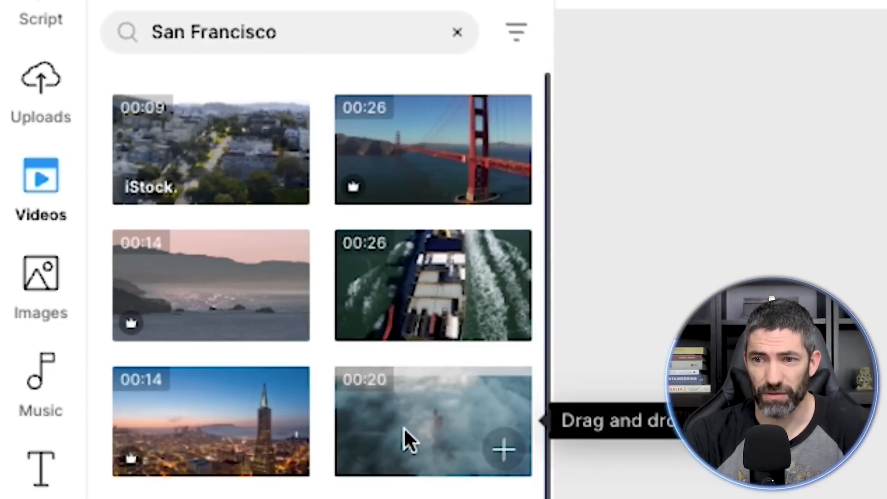
Replace scene 1's media with the 20-second foggy Golden Gate clip and trim it to fit the scene.
{"action": "left_click_drag", "start_coordinate": [404, 427], "coordinate": [408, 148]}
{"action": "left_click", "coordinate": [414, 144]}
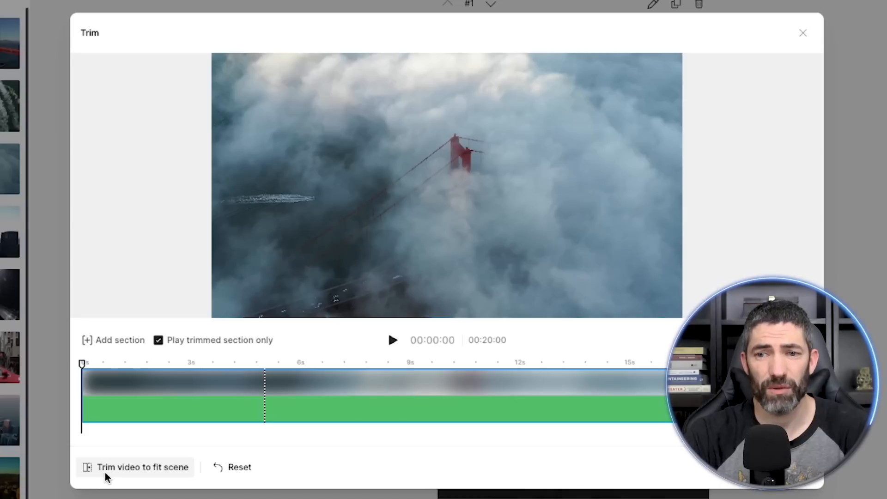
{"action": "left_click", "coordinate": [106, 470]}
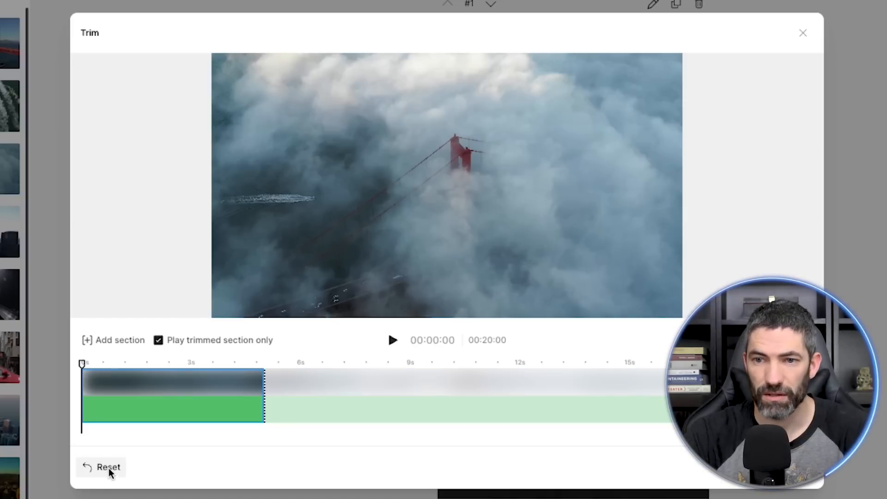
{"action": "left_click_drag", "start_coordinate": [163, 396], "coordinate": [261, 401]}
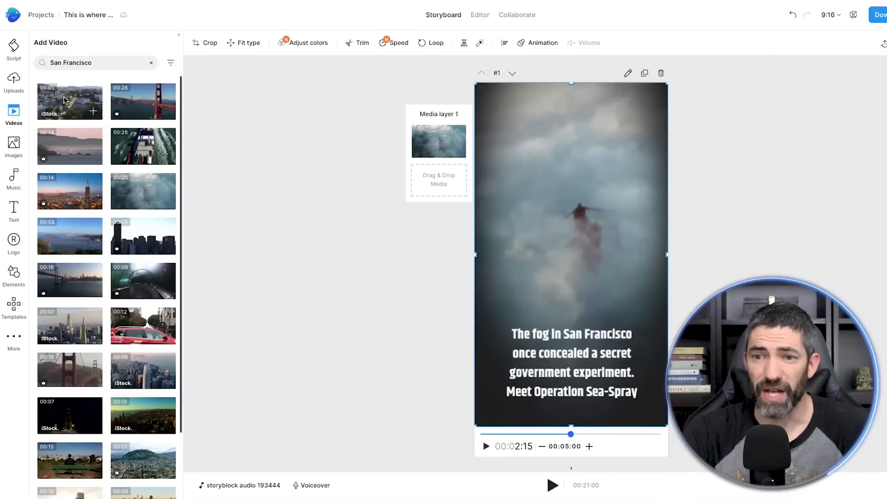
Upload article.png and add it to scene 1's media layer after the fog clip.
{"action": "left_click", "coordinate": [15, 81]}
{"action": "left_click", "coordinate": [100, 95]}
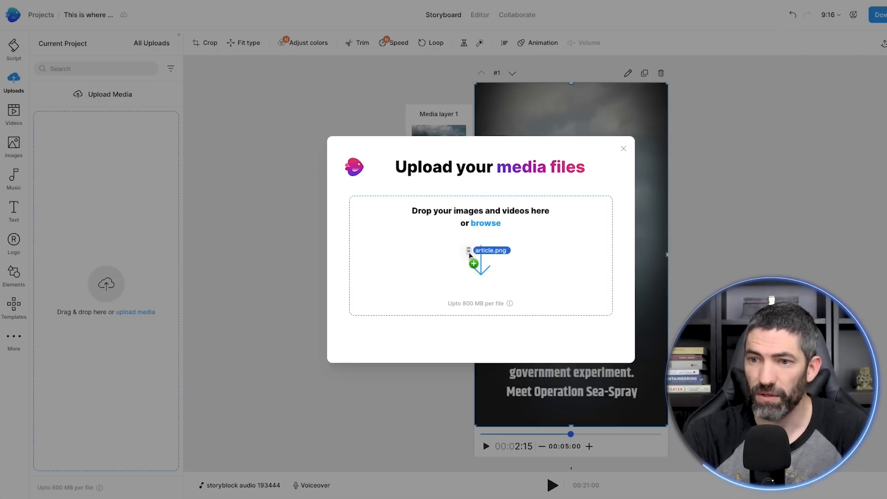
{"action": "left_click_drag", "start_coordinate": [469, 255], "coordinate": [471, 260]}
{"action": "left_click_drag", "start_coordinate": [65, 133], "coordinate": [428, 182]}
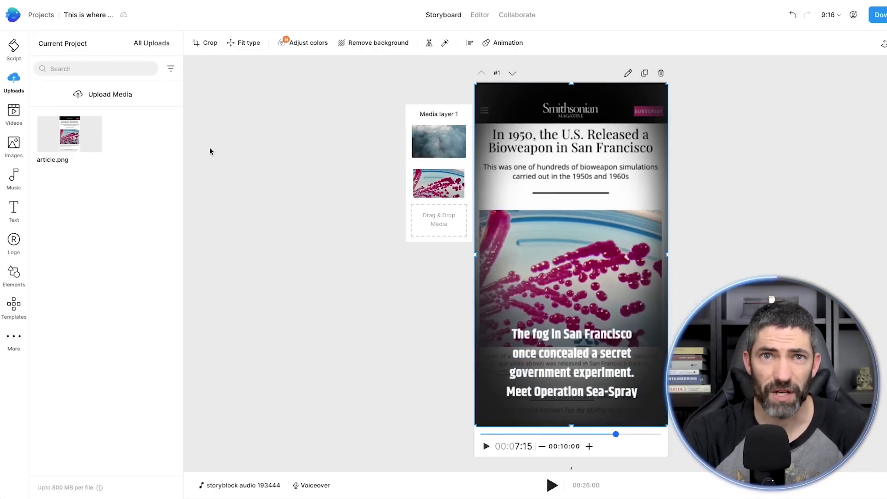
Play scene 1 to check it and add Sea-Spray.jpeg as its third media item.
{"action": "left_click", "coordinate": [14, 49]}
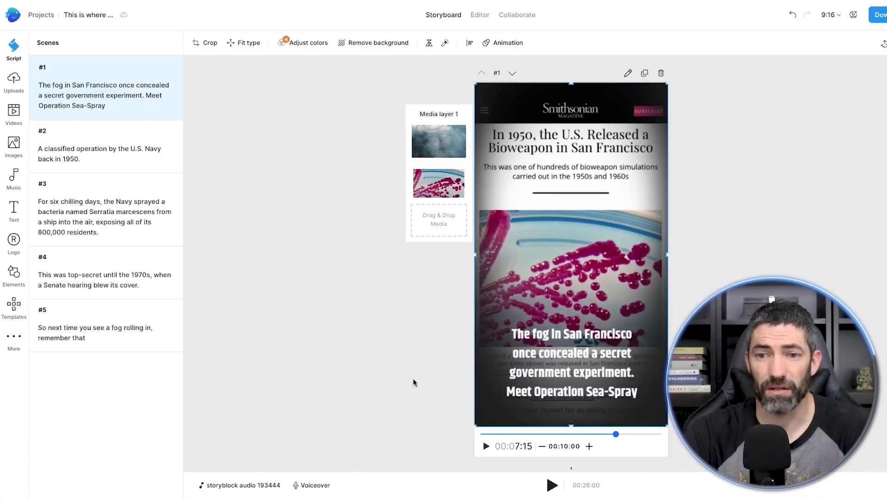
{"action": "left_click", "coordinate": [487, 448]}
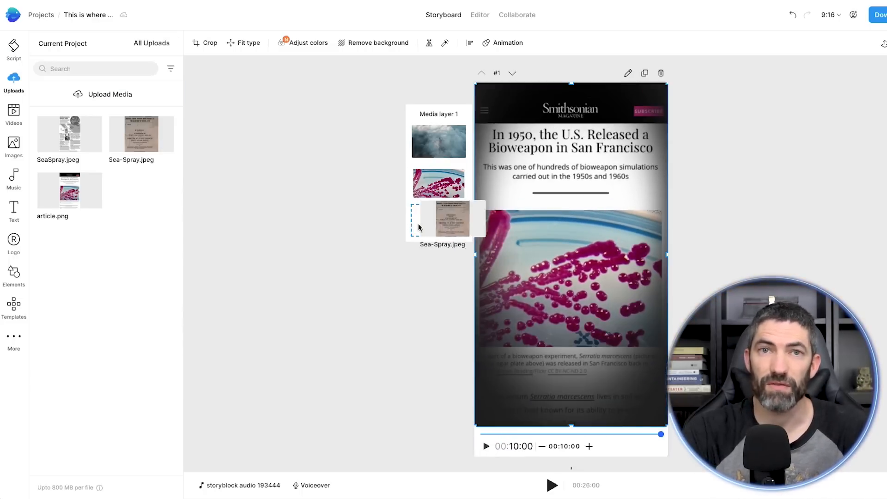
{"action": "left_click_drag", "start_coordinate": [418, 223], "coordinate": [419, 224]}
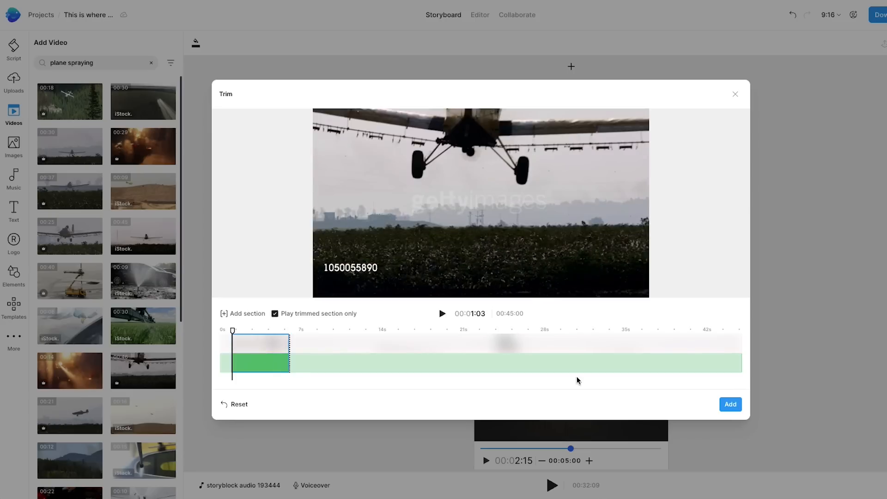
Add the trimmed crop-spraying plane clip and the San Francisco cable car clip trimmed to about 1.2–3.7 seconds.
{"action": "left_click", "coordinate": [729, 404]}
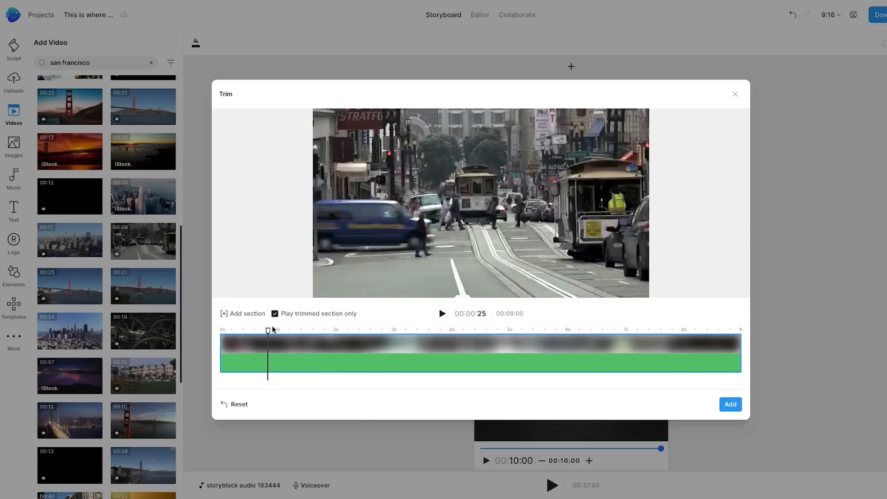
{"action": "left_click_drag", "start_coordinate": [217, 353], "coordinate": [287, 352]}
{"action": "left_click_drag", "start_coordinate": [743, 353], "coordinate": [436, 353]}
{"action": "left_click", "coordinate": [728, 404]}
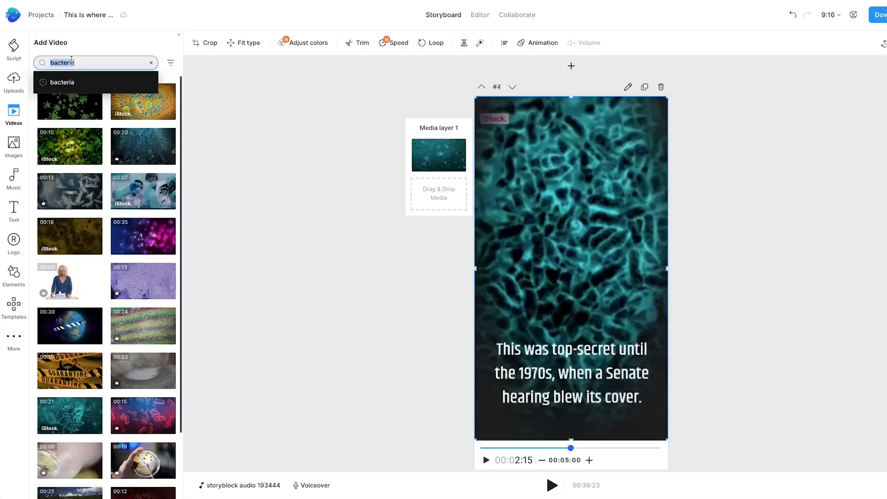
Add a second trimmed stock clip to scene 4 and the trimmed foggy Golden Gate clip to scene 5.
{"action": "key", "text": "Return"}
{"action": "left_click_drag", "start_coordinate": [69, 371], "coordinate": [438, 194]}
{"action": "left_click_drag", "start_coordinate": [288, 329], "coordinate": [372, 328]}
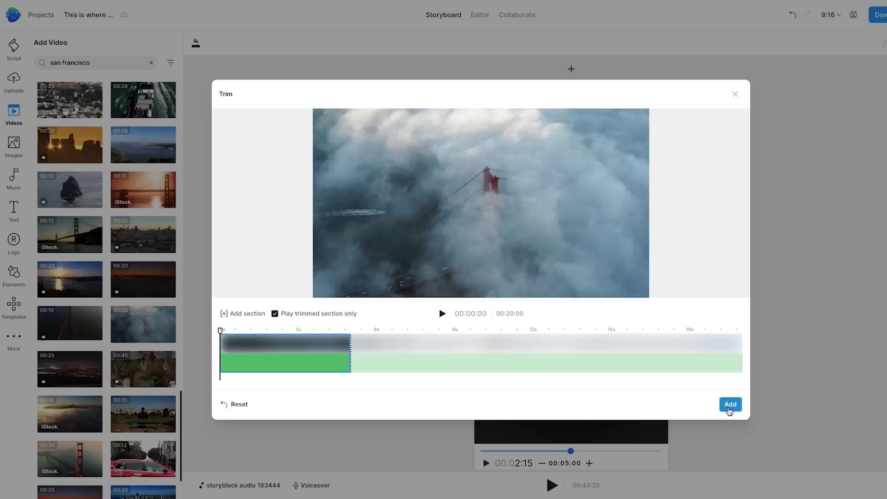
{"action": "left_click", "coordinate": [729, 404]}
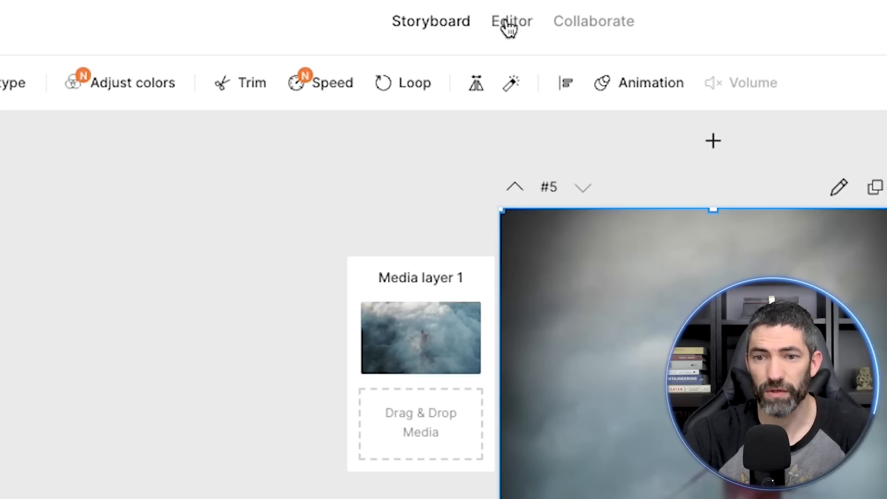
Switch the project to the Editor view and return the playhead to the start of scene 1.
{"action": "left_click", "coordinate": [476, 14]}
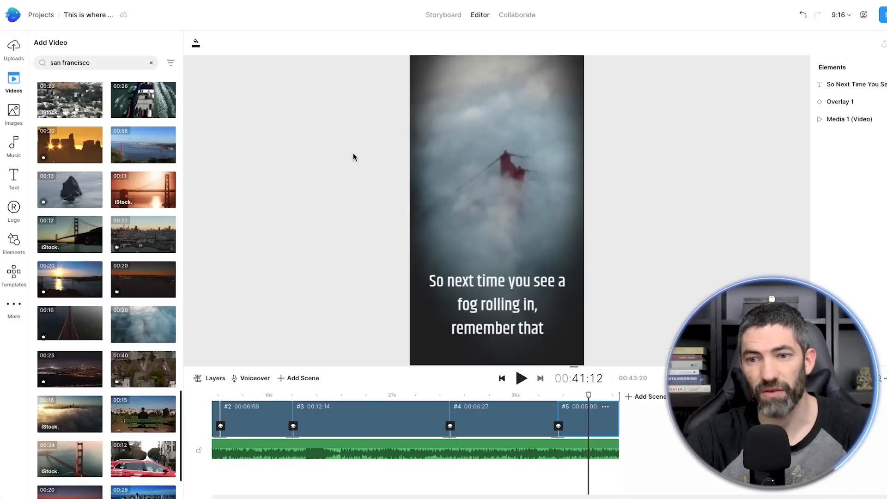
{"action": "left_click", "coordinate": [213, 406]}
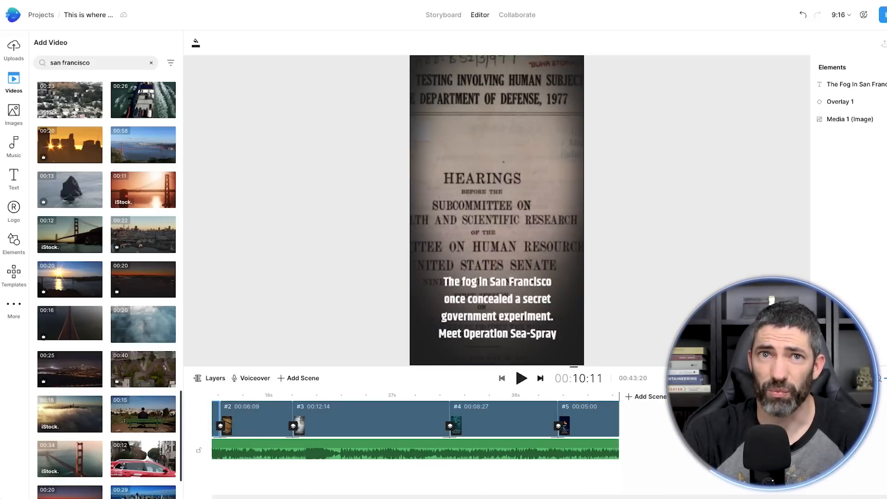
{"action": "left_click_drag", "start_coordinate": [281, 497], "coordinate": [231, 497]}
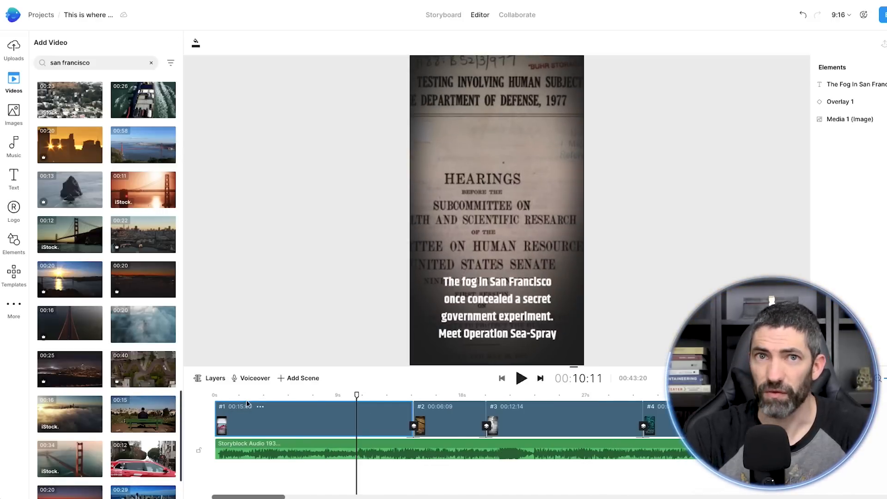
{"action": "left_click_drag", "start_coordinate": [357, 395], "coordinate": [197, 397]}
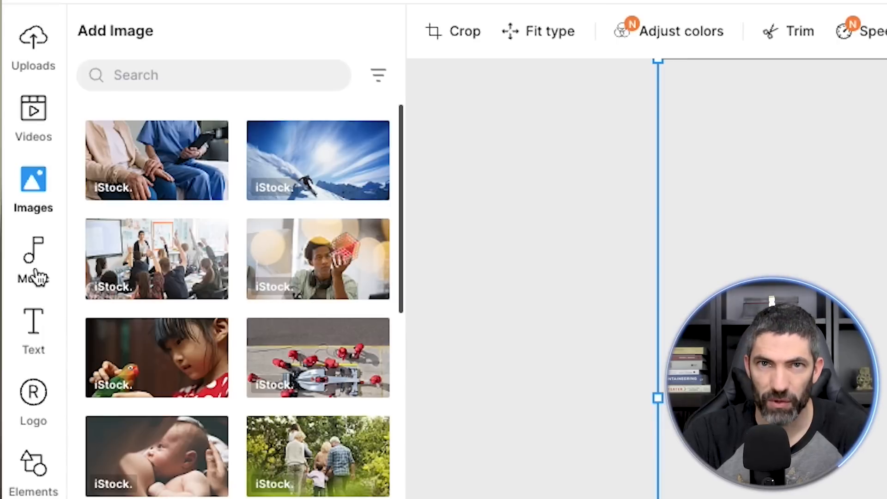
Audition several tracks in the Dark music category and add Disconnected Saturn to the start of the timeline.
{"action": "left_click", "coordinate": [36, 276]}
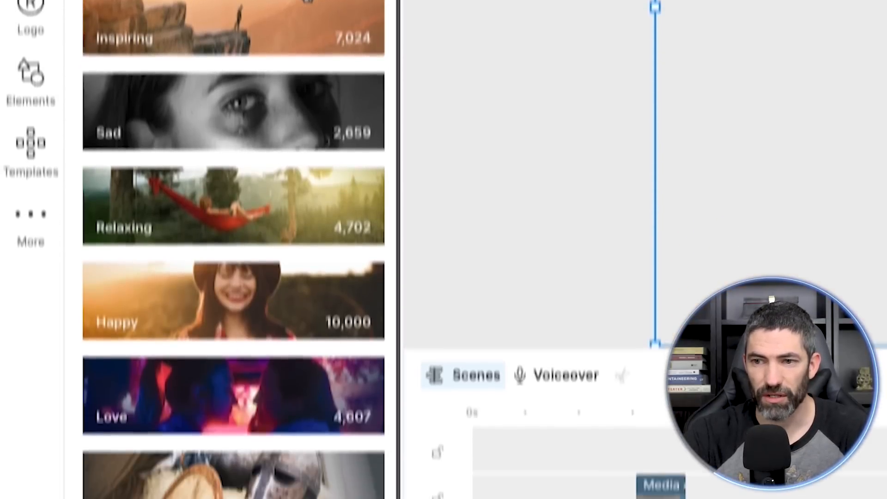
{"action": "left_click", "coordinate": [210, 425]}
{"action": "left_click", "coordinate": [104, 174]}
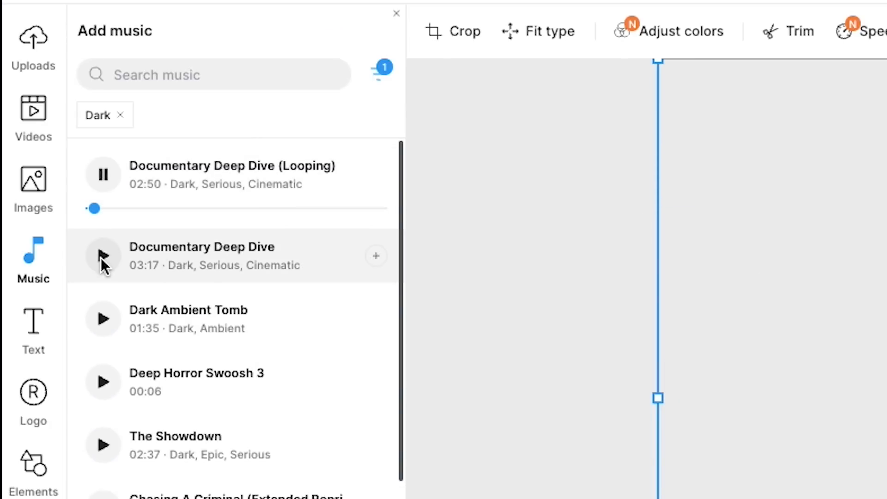
{"action": "left_click", "coordinate": [103, 381]}
{"action": "left_click", "coordinate": [103, 443]}
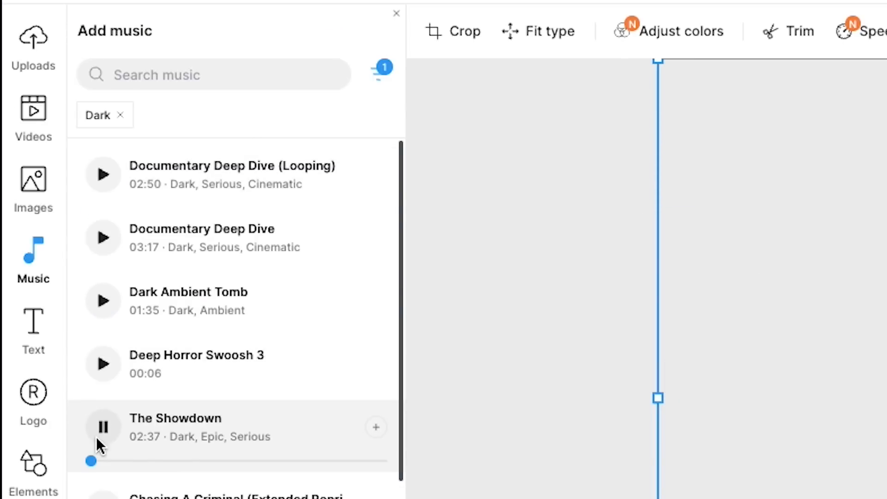
{"action": "left_click", "coordinate": [103, 494]}
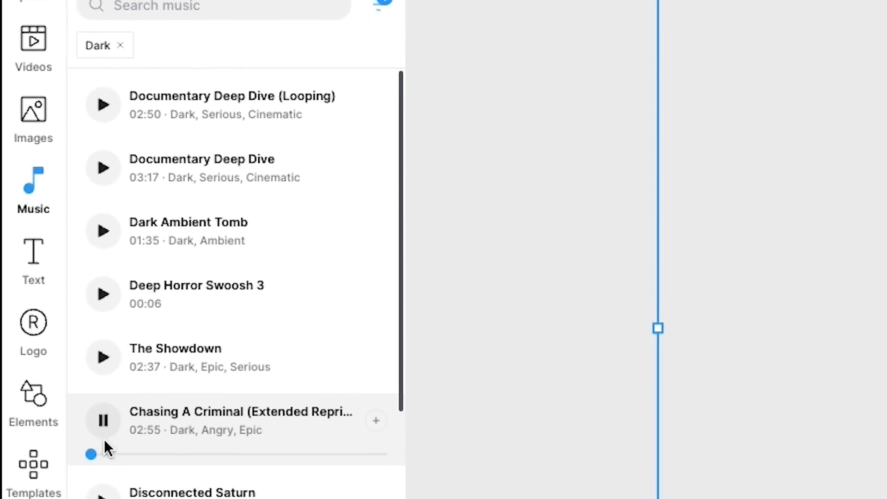
{"action": "left_click", "coordinate": [103, 495]}
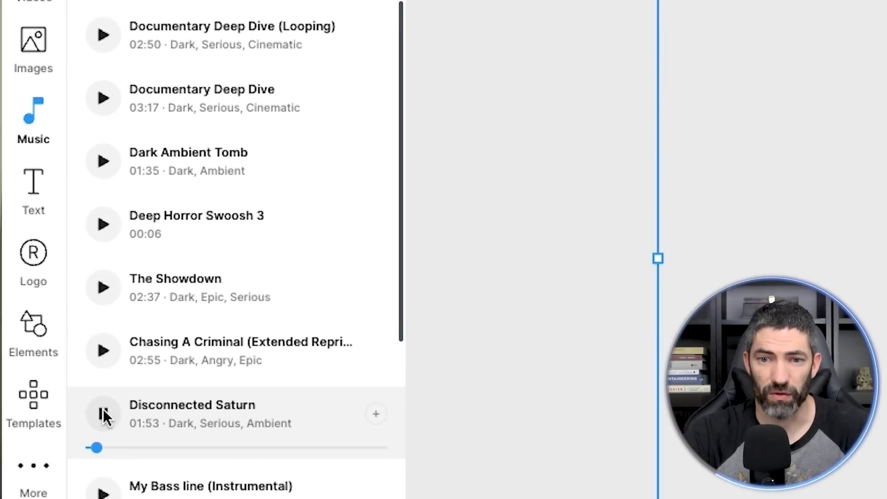
{"action": "left_click_drag", "start_coordinate": [104, 409], "coordinate": [249, 451]}
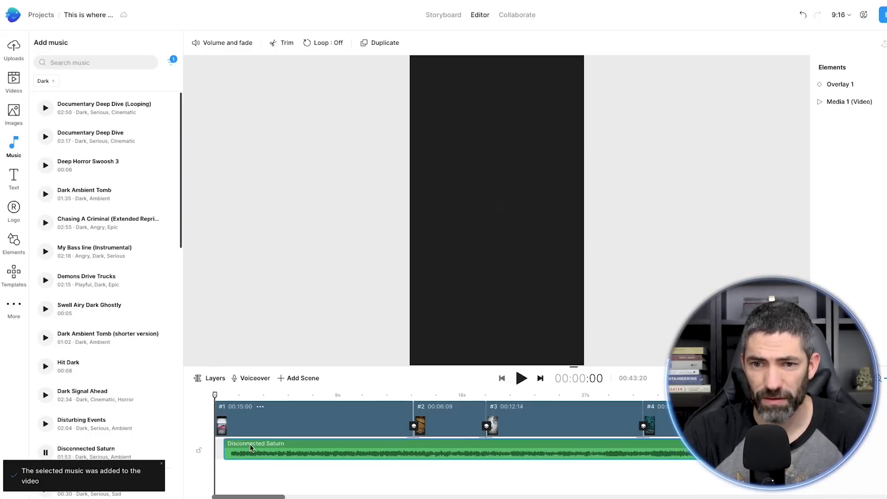
Open the options for adding a voiceover.
{"action": "left_click", "coordinate": [240, 379]}
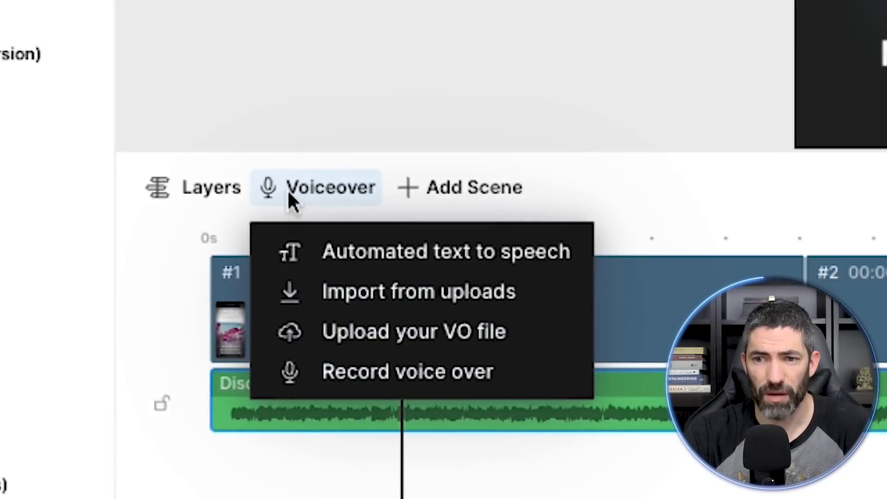